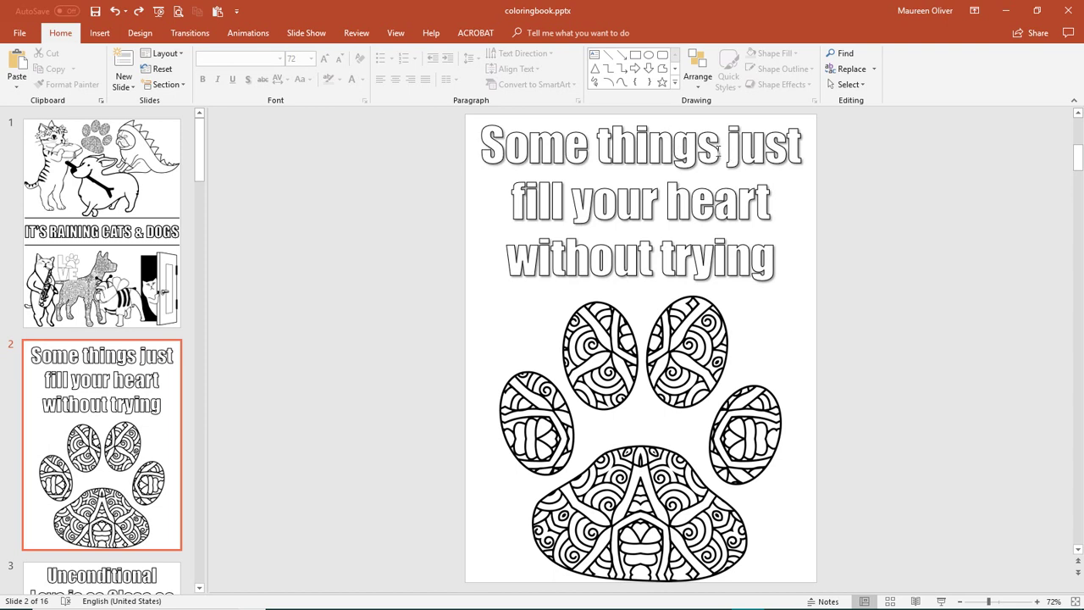
- Drag the existing outlined quote box to the right, partly off slide 2
left_click(672, 149)
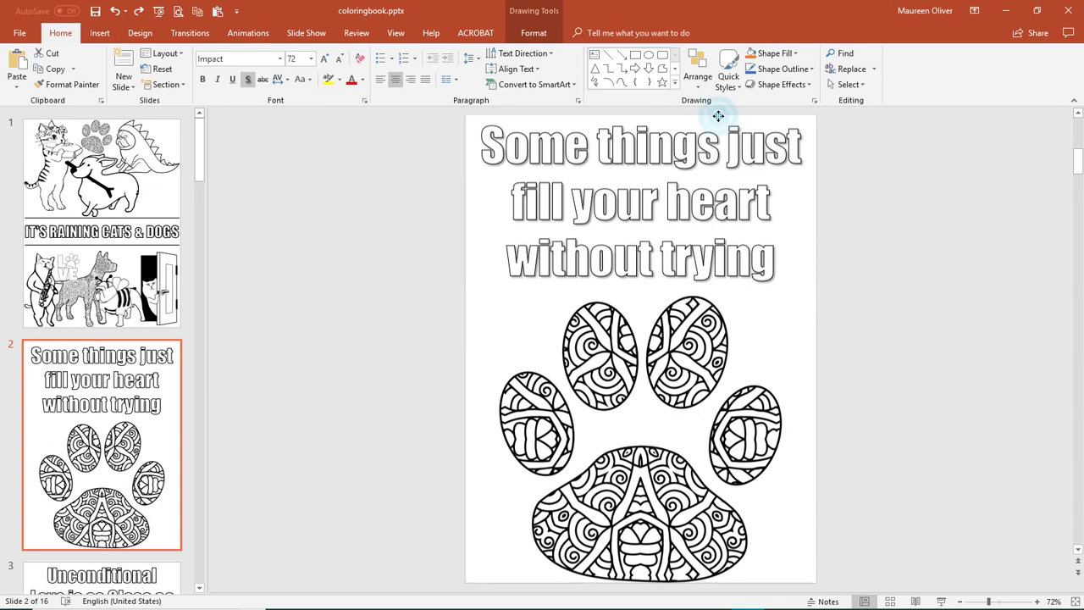
left_click_drag(718, 118, 968, 285)
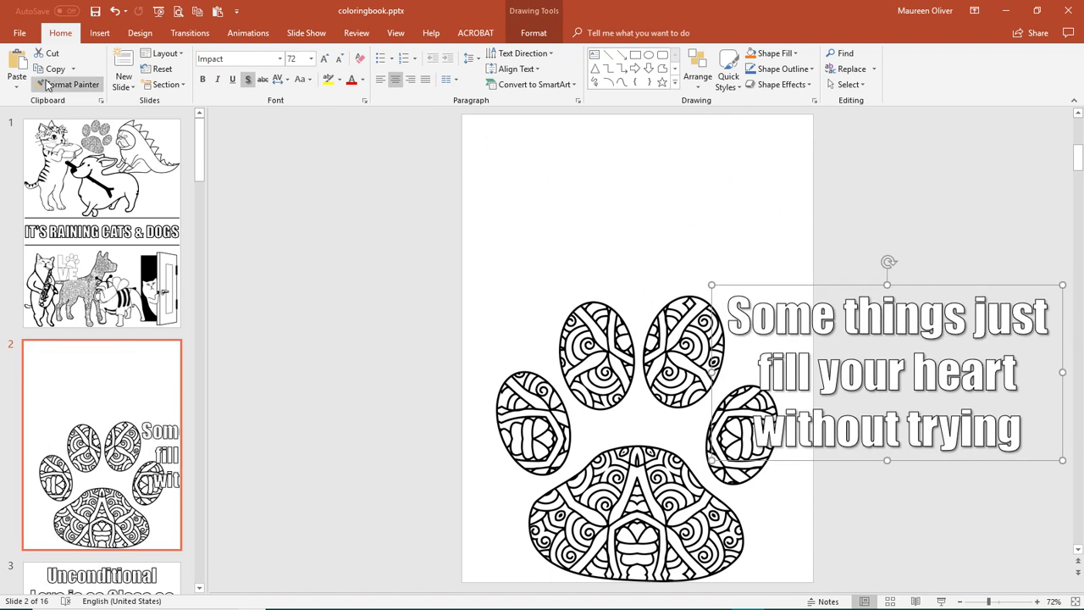
- Draw a text box across the slide top and type 'Some things just fill your heart without trying'
left_click(99, 32)
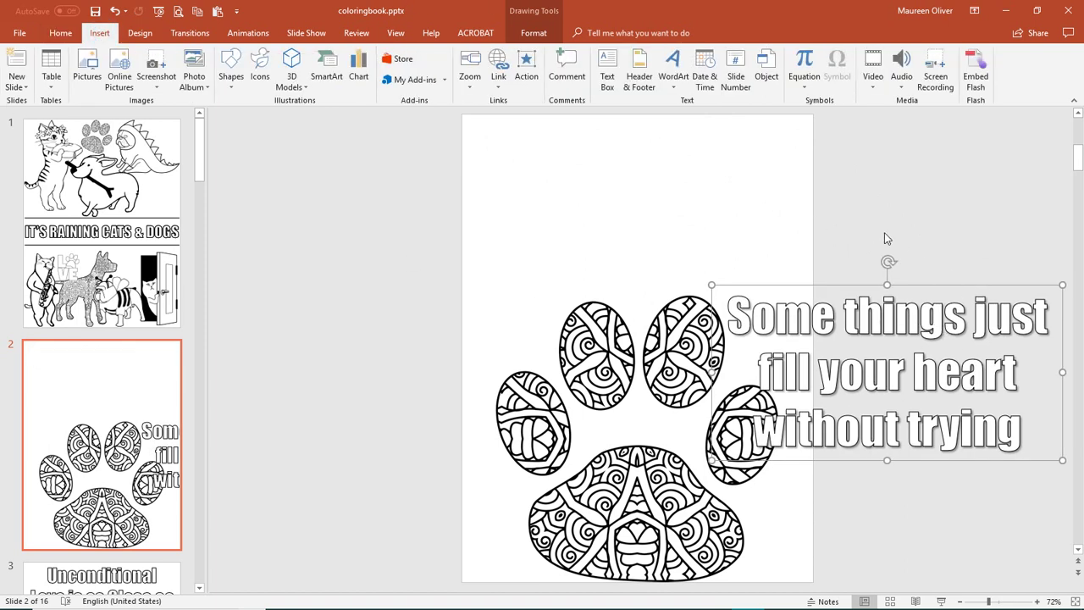
left_click(607, 75)
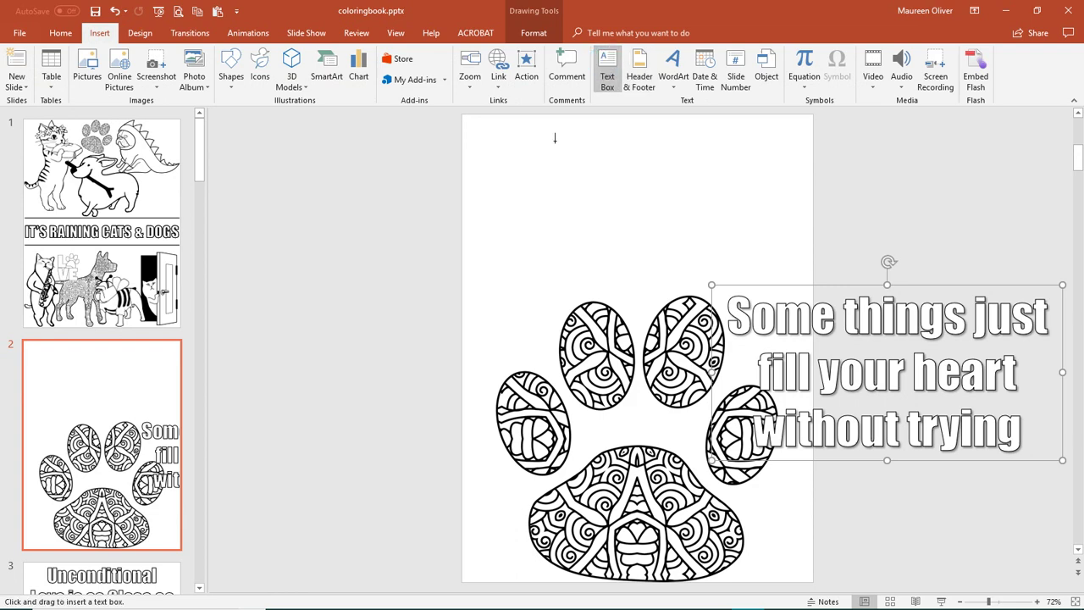
left_click_drag(481, 133, 798, 218)
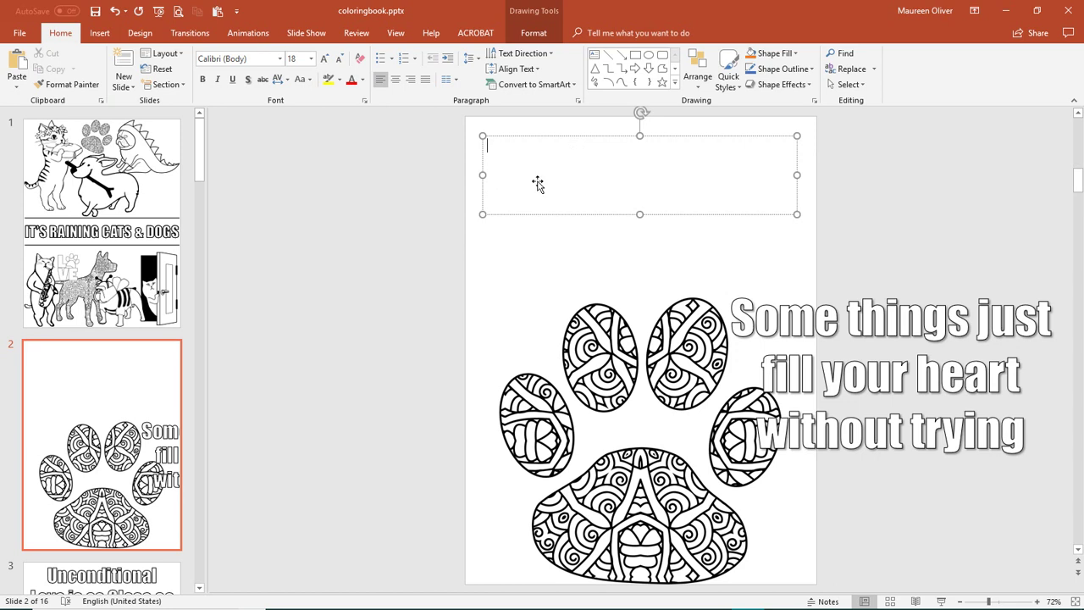
type("Some th")
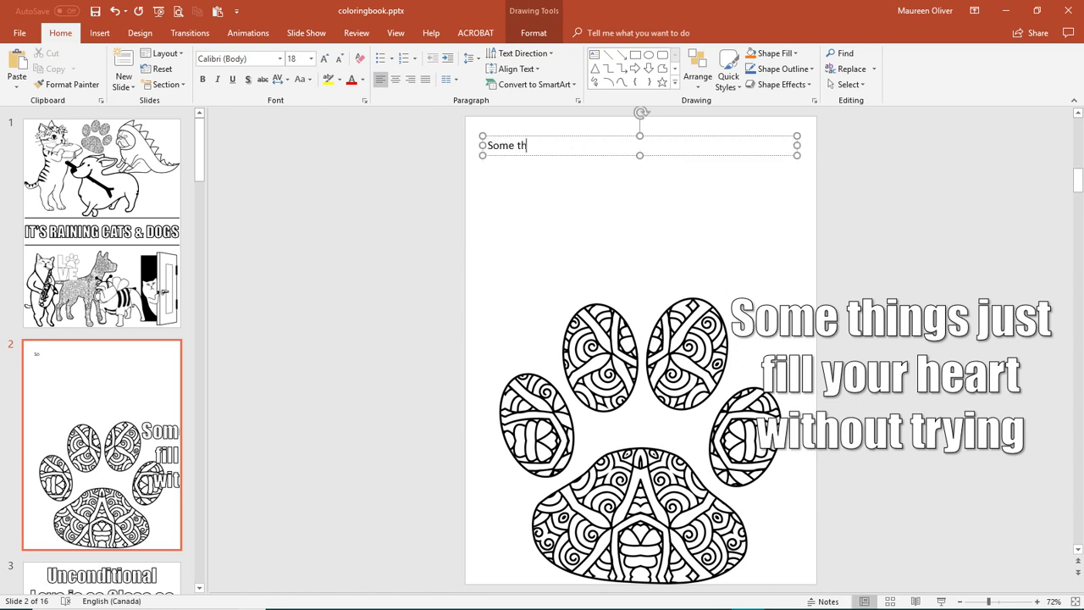
type("ings just fill your he")
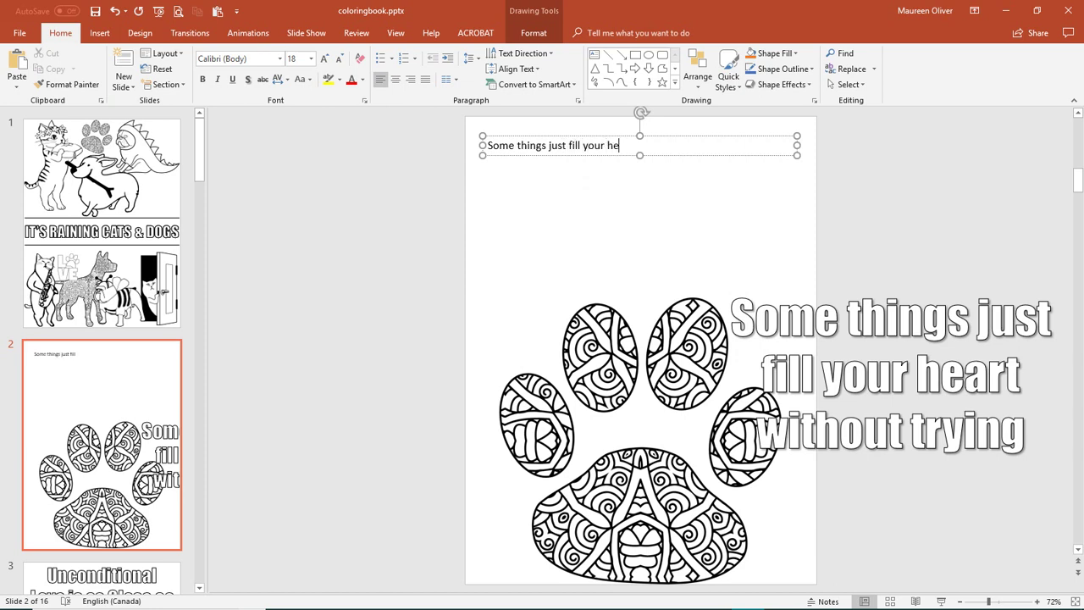
type("art without trying")
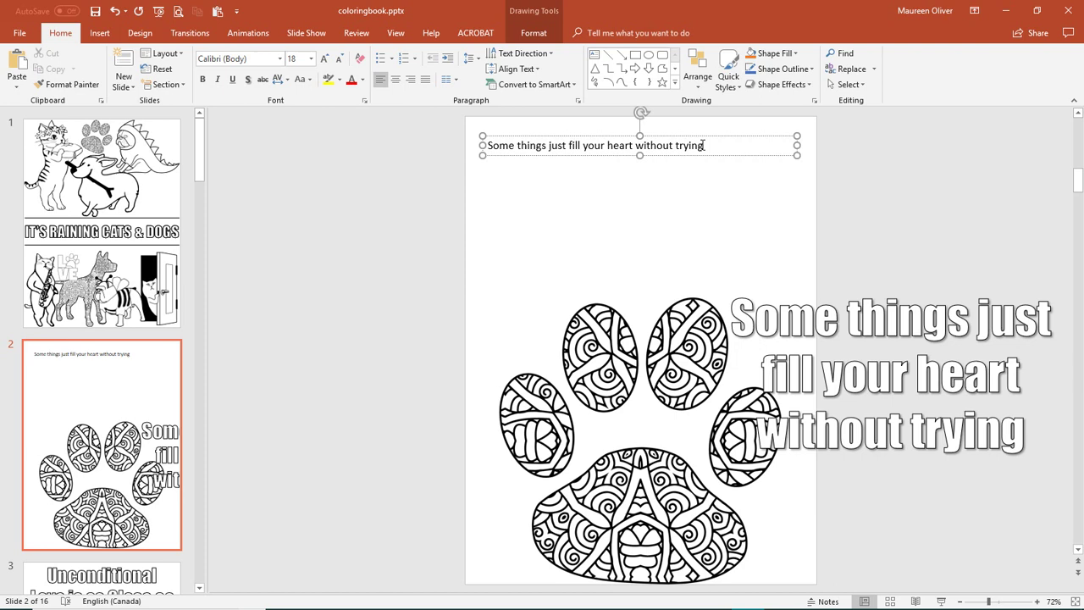
- Format the new quote as 66-point Impact, centred across three lines
left_click_drag(703, 145, 495, 150)
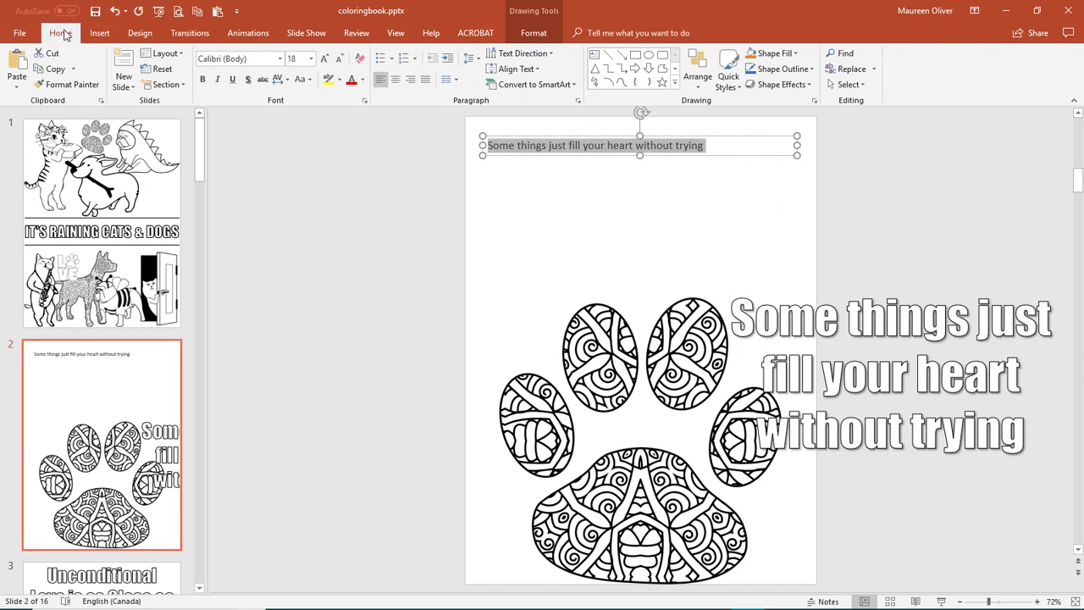
left_click(280, 60)
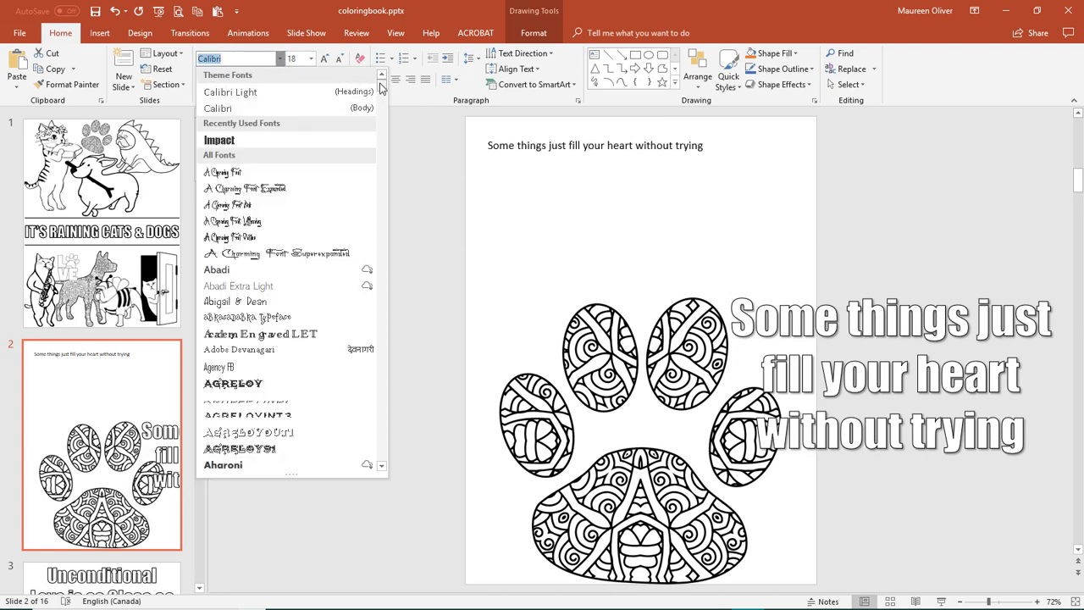
left_click_drag(381, 78, 392, 249)
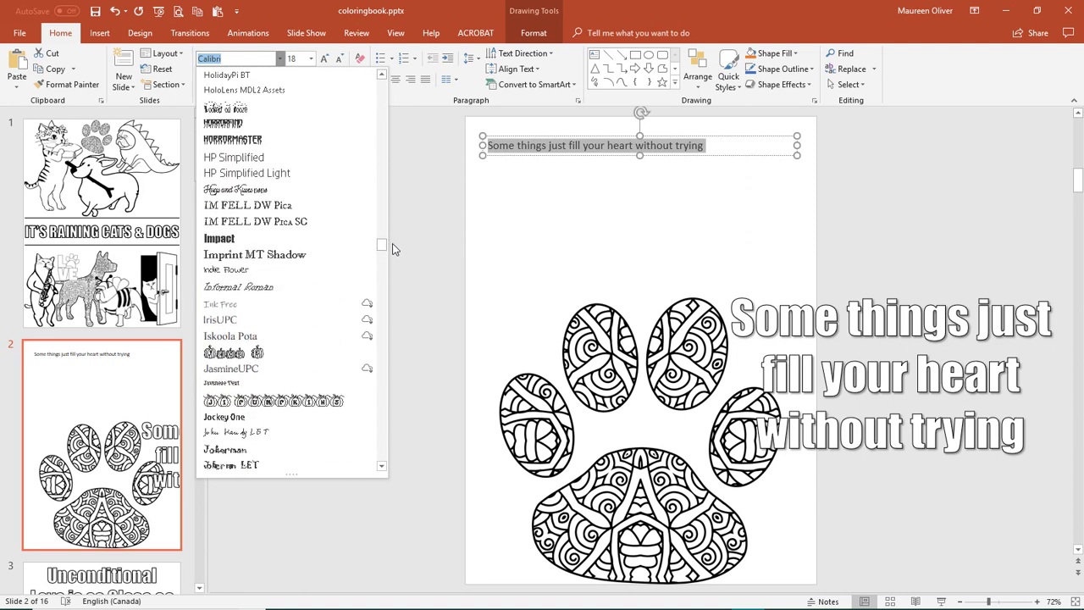
left_click(229, 241)
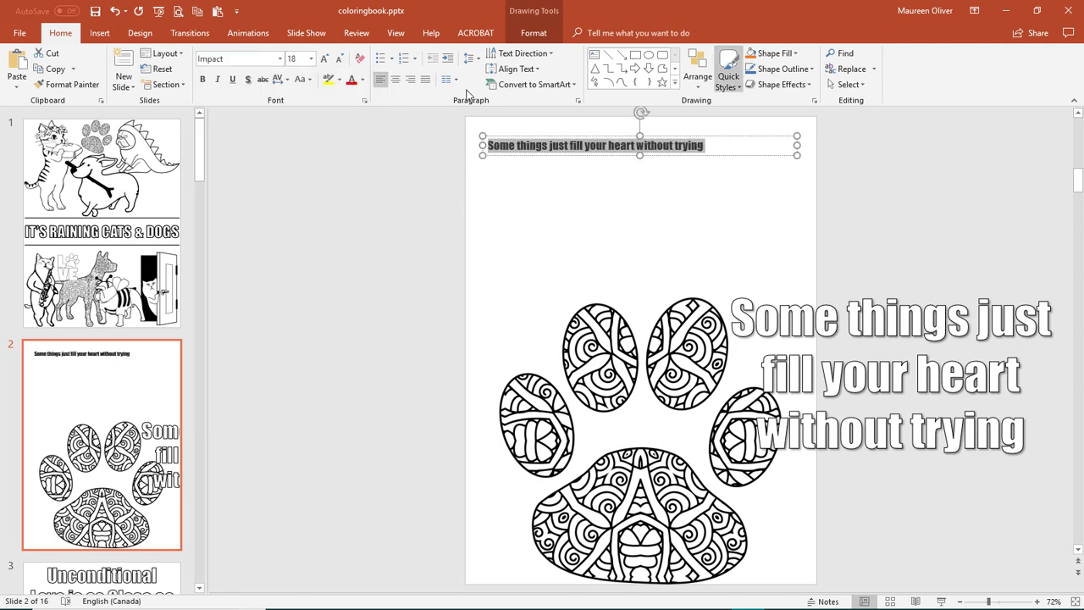
left_click(311, 60)
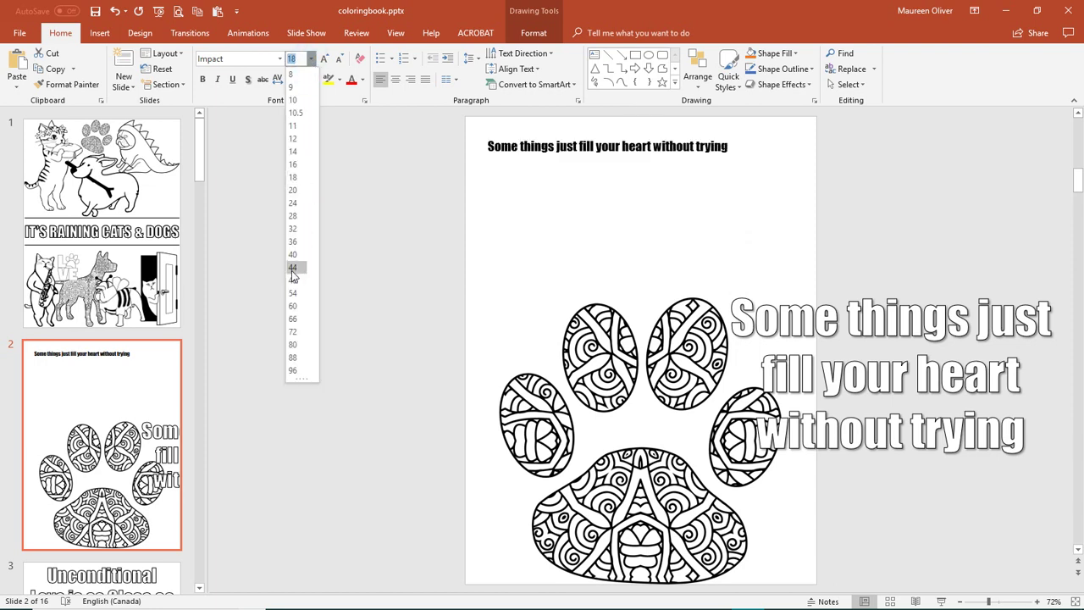
left_click(293, 319)
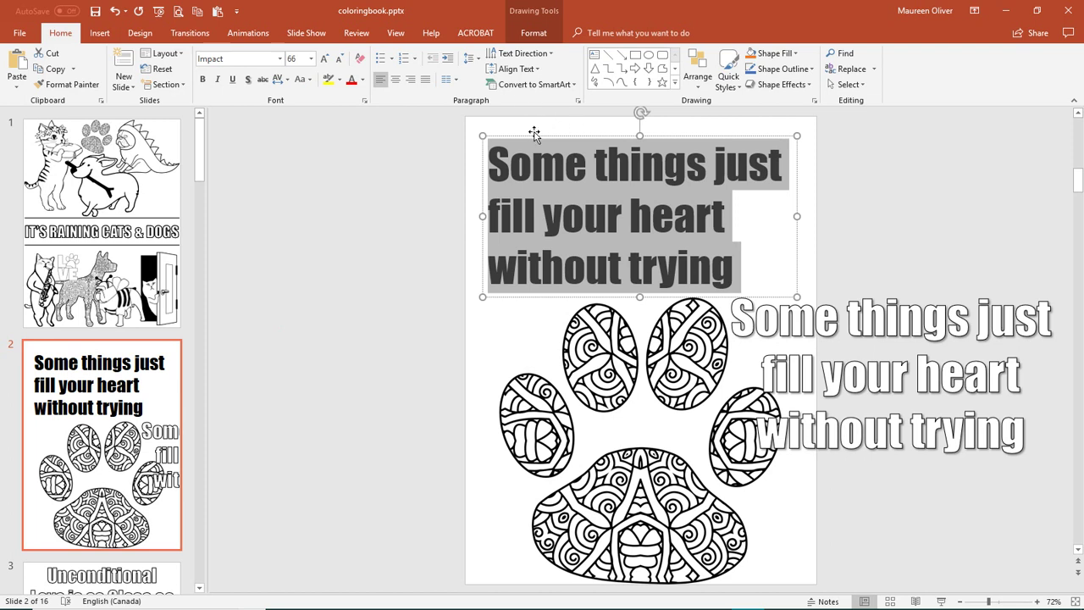
left_click(395, 80)
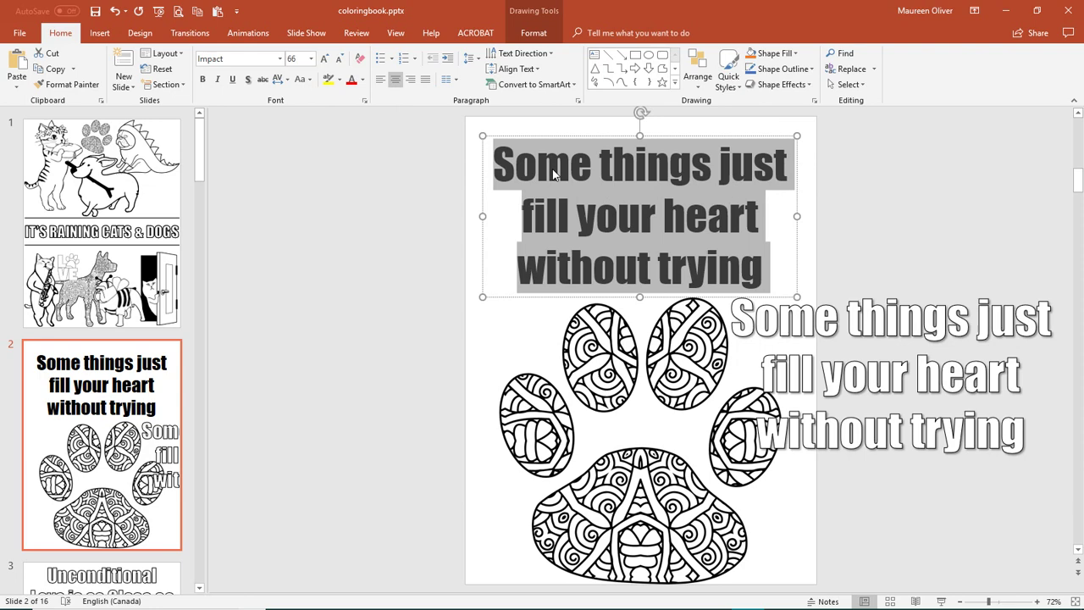
- Give the quote's letters a white text fill and a black text outline
left_click(442, 233)
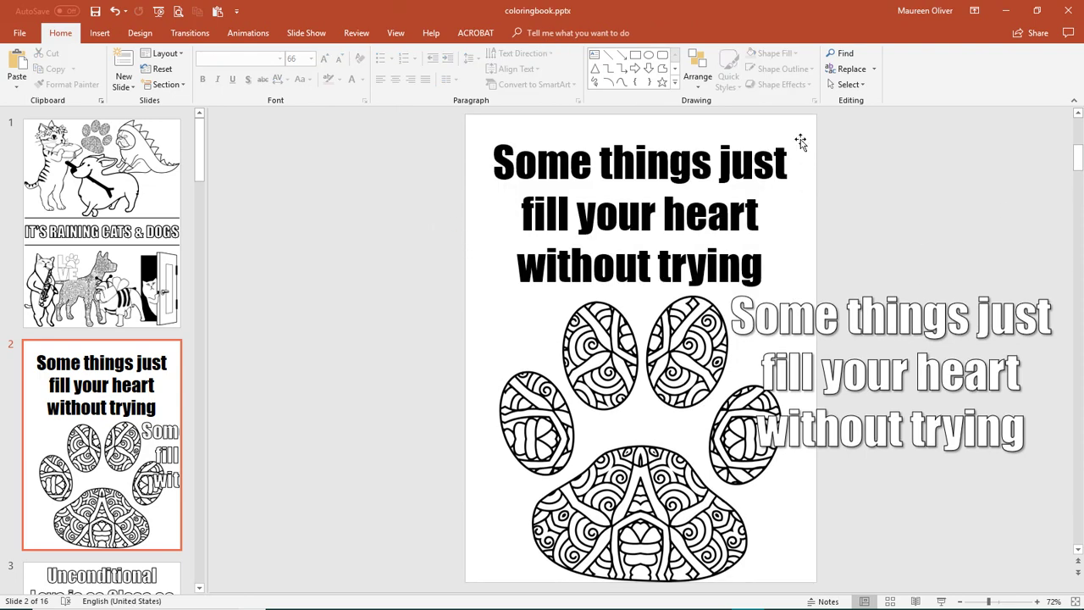
left_click(670, 161)
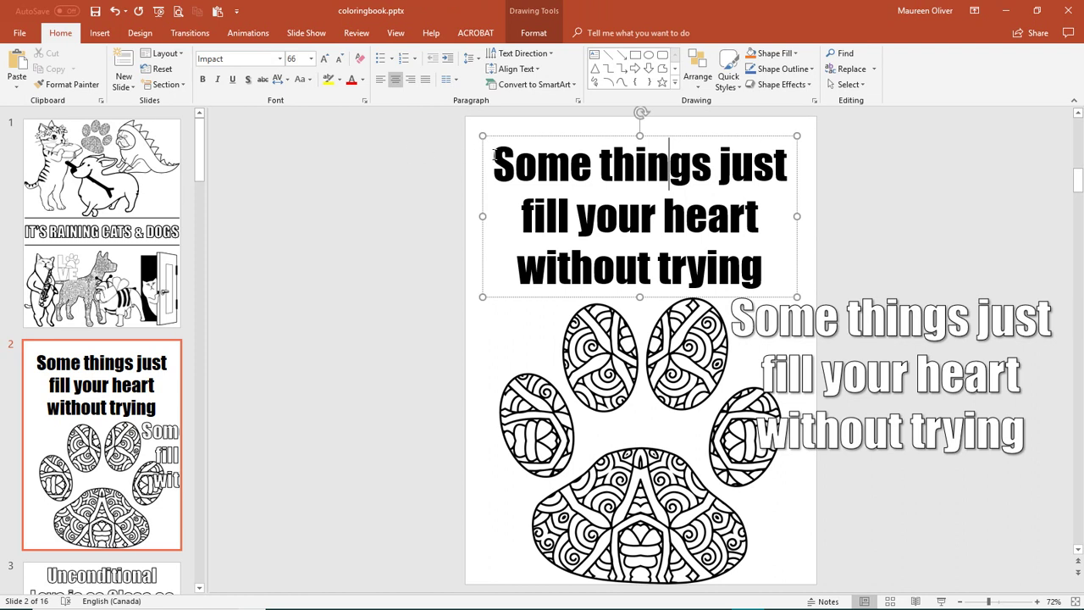
left_click_drag(491, 152, 792, 260)
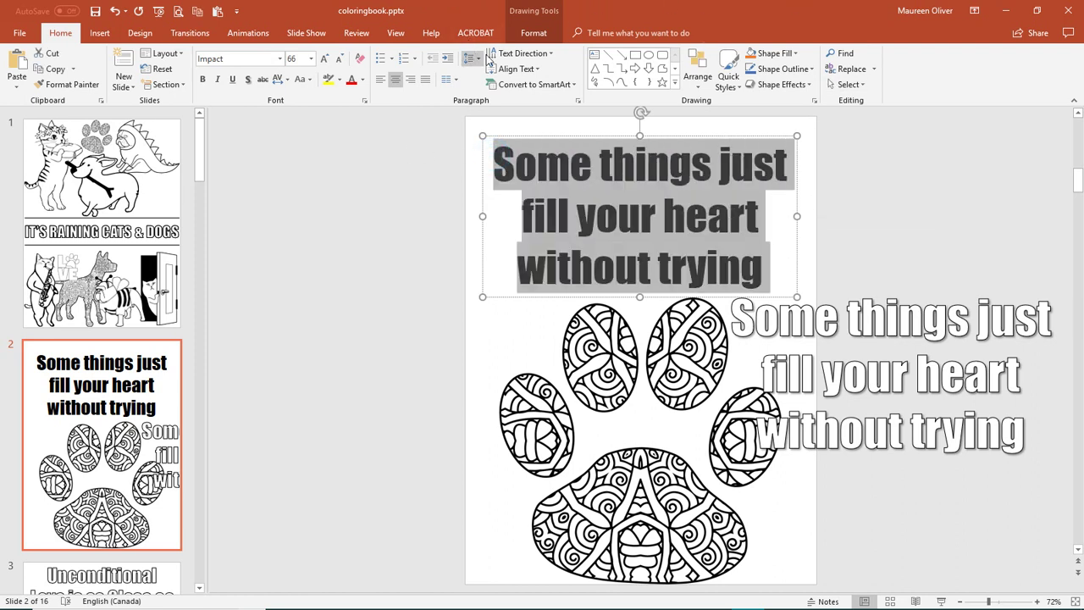
left_click(534, 33)
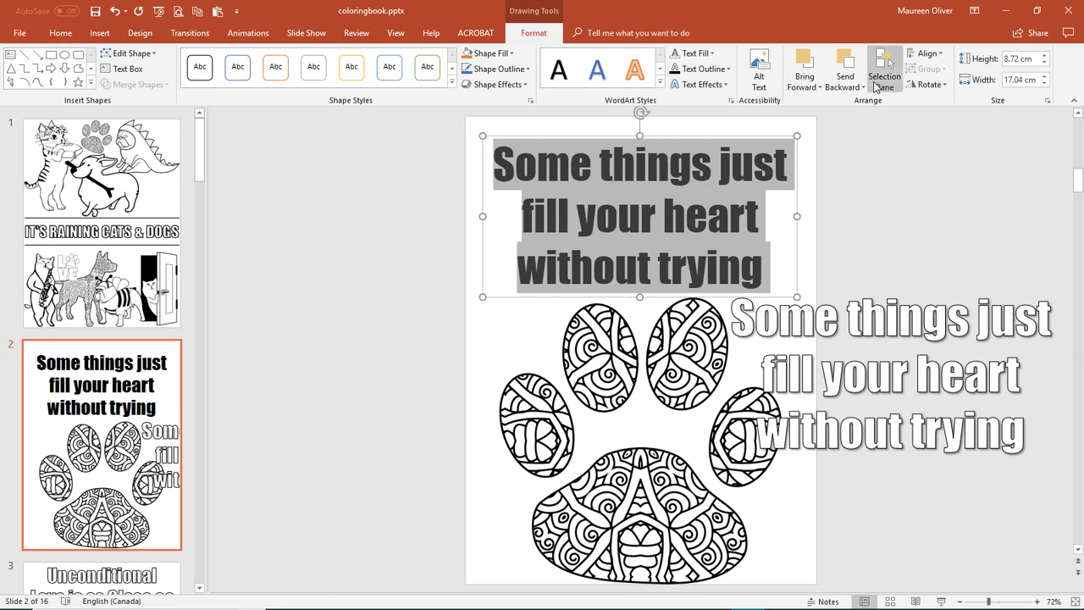
left_click(708, 53)
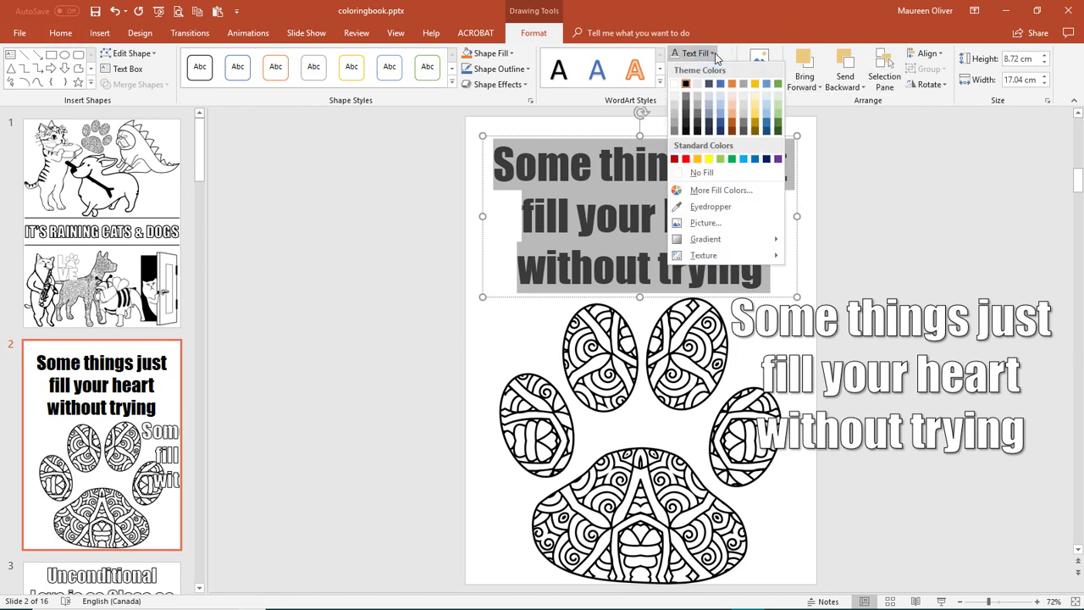
left_click(686, 83)
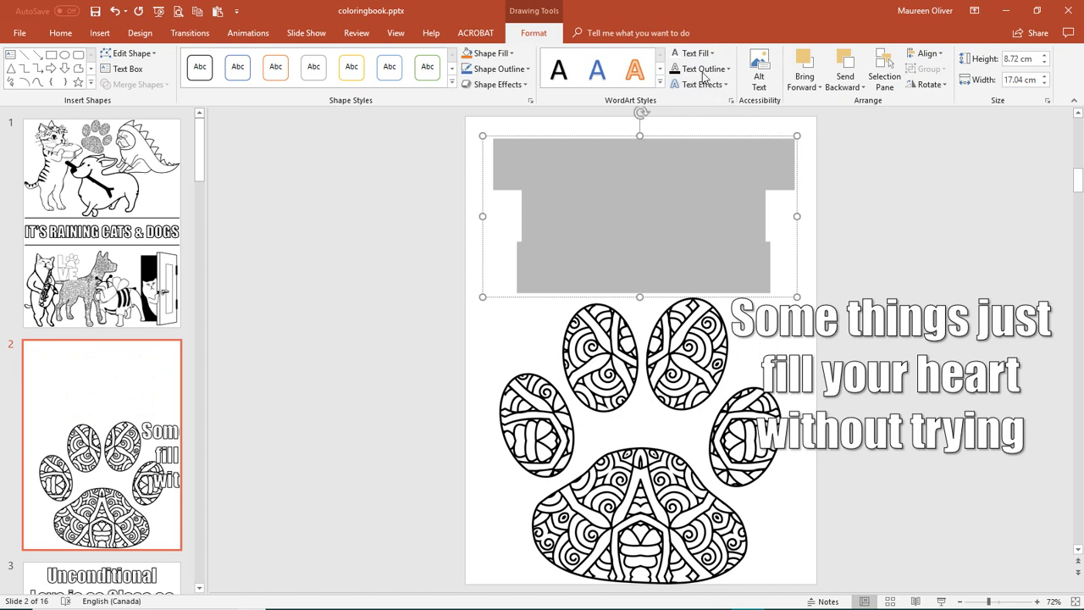
left_click(729, 70)
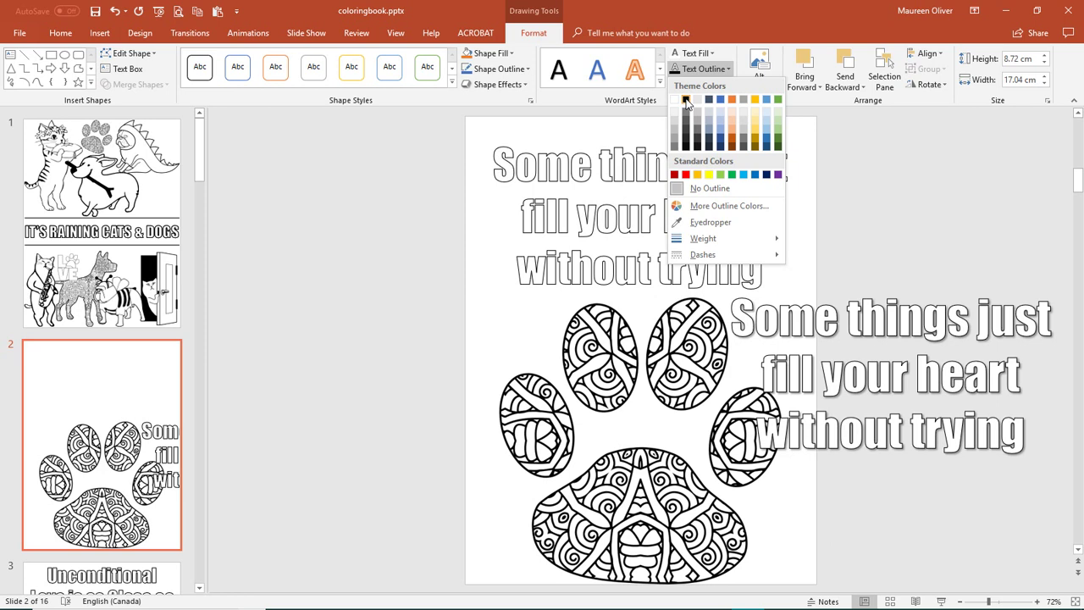
left_click(687, 102)
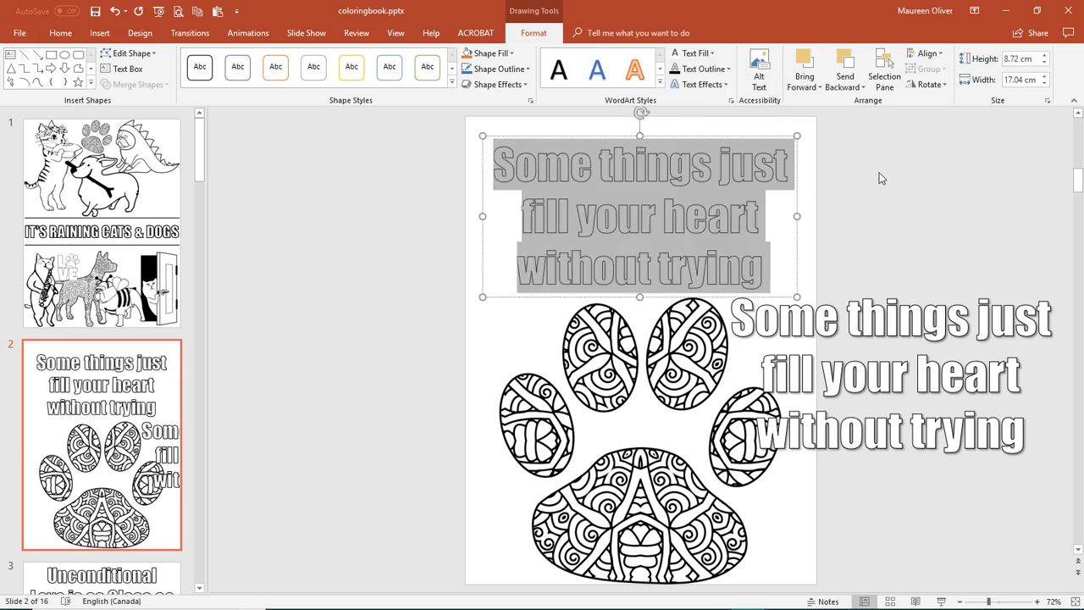
- Set the quote's outline weight to 1½ pt, then deselect to check it
left_click(729, 69)
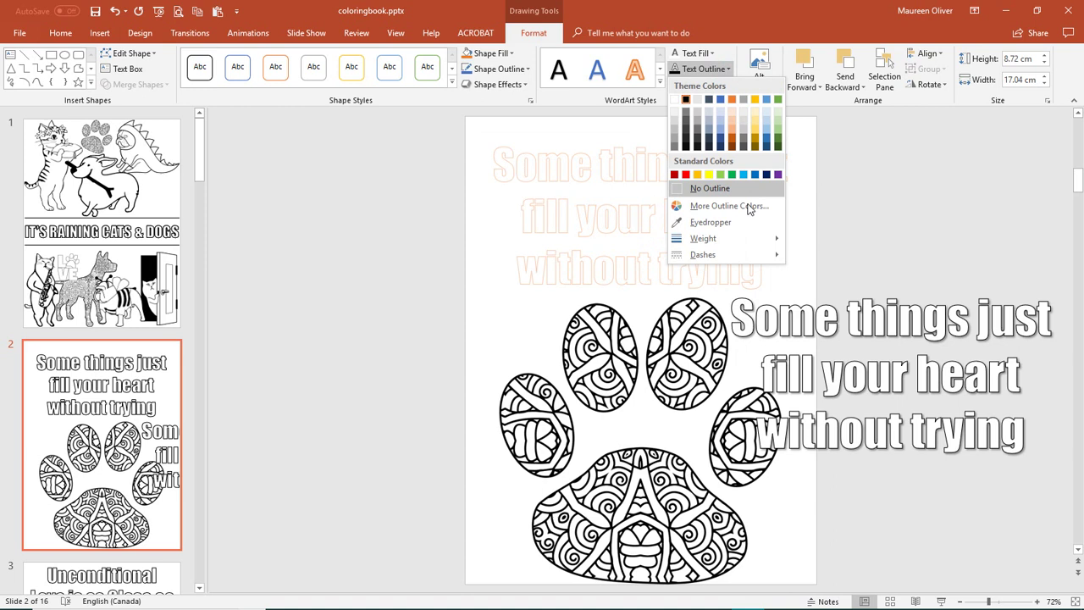
mouse_move(736, 238)
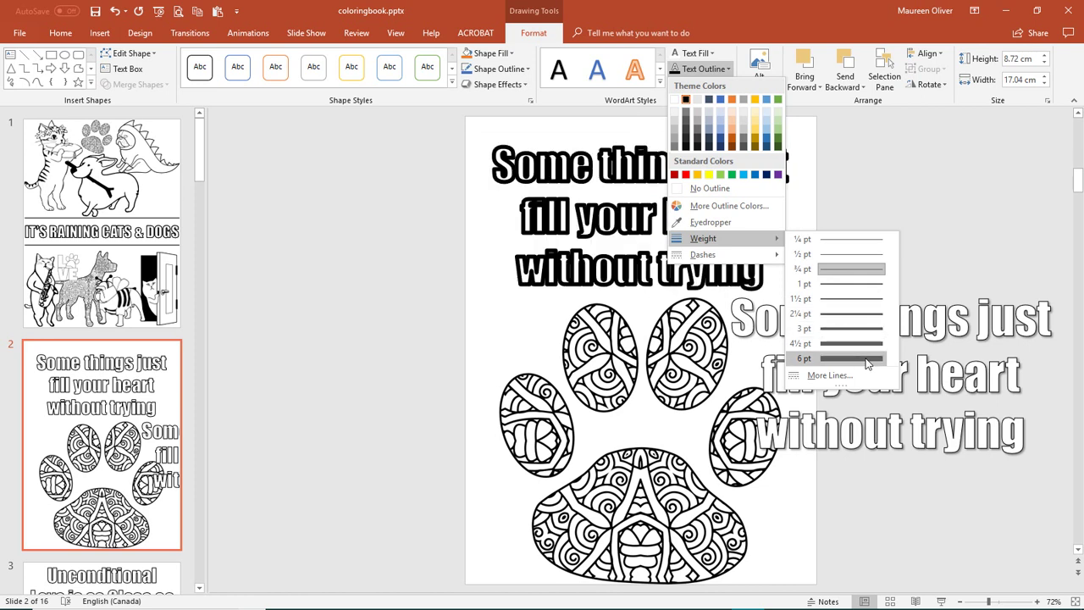
left_click(855, 301)
left_click(897, 184)
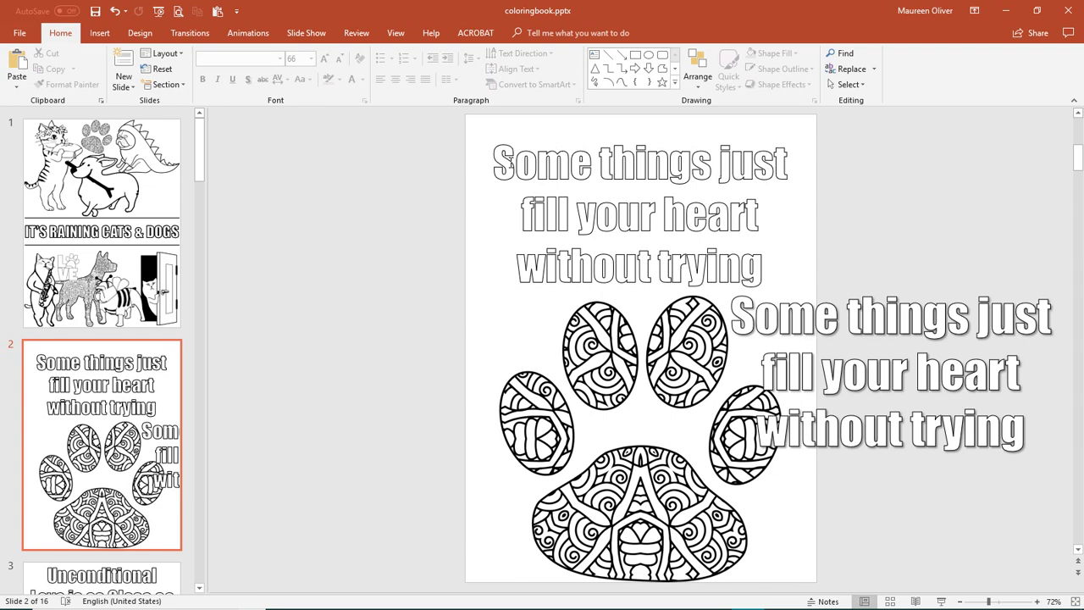
- Apply the first Outer shadow preset to the quote above the paw print
left_click_drag(498, 165, 762, 269)
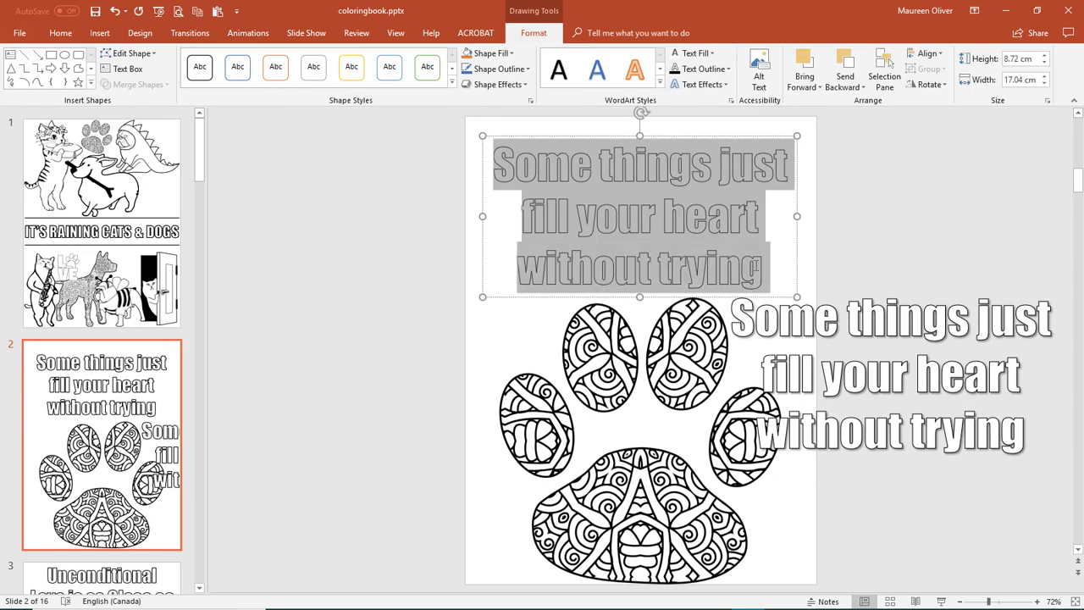
left_click(725, 84)
mouse_move(714, 110)
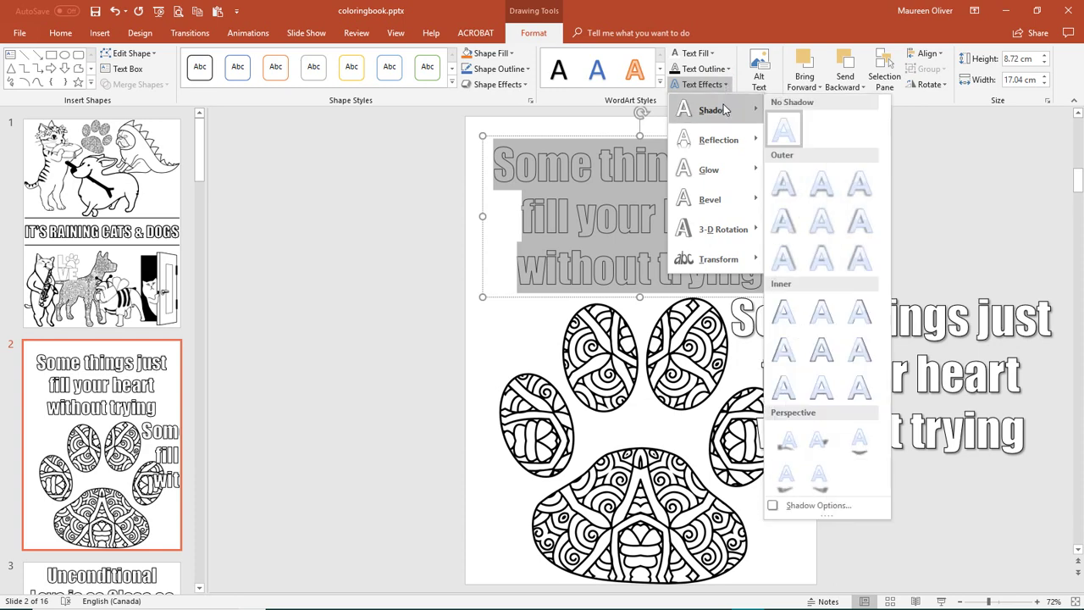
left_click(783, 187)
left_click(872, 169)
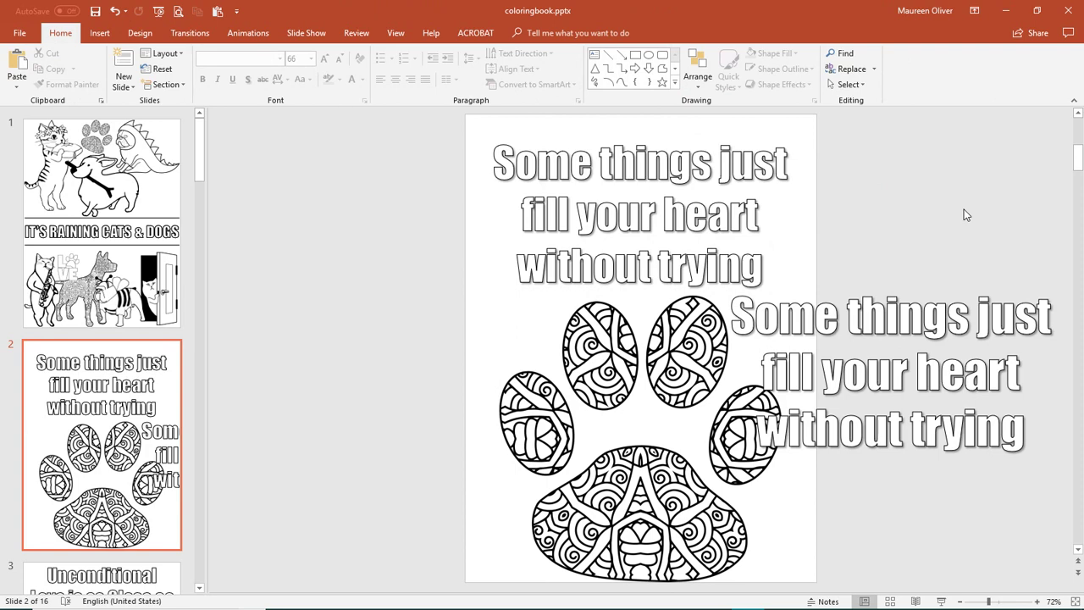
- Set the right-hand copy of the quote to No Shadow
left_click(946, 346)
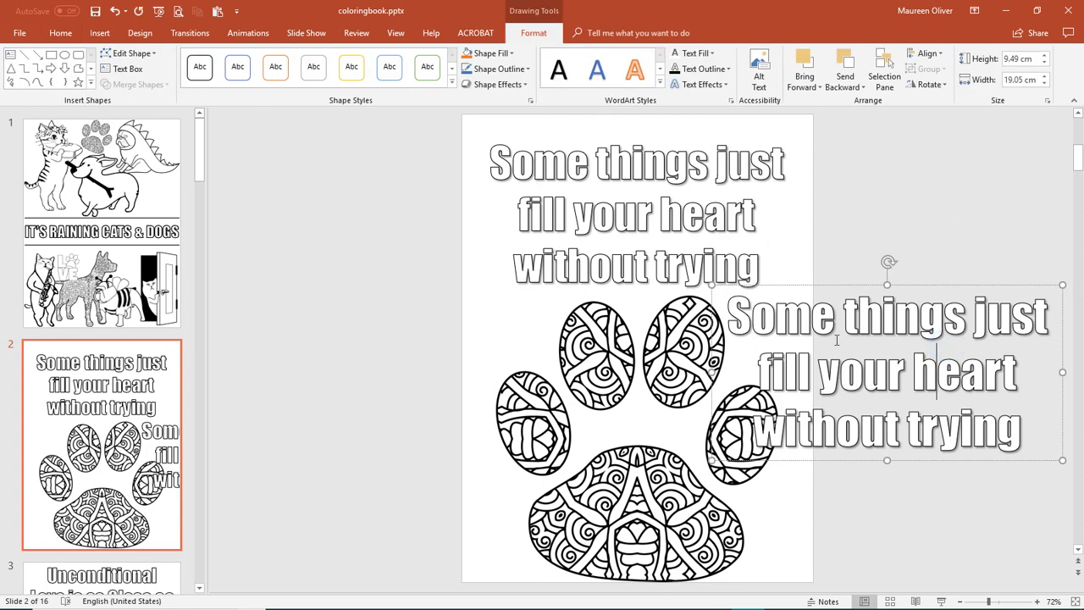
left_click_drag(726, 298, 1025, 446)
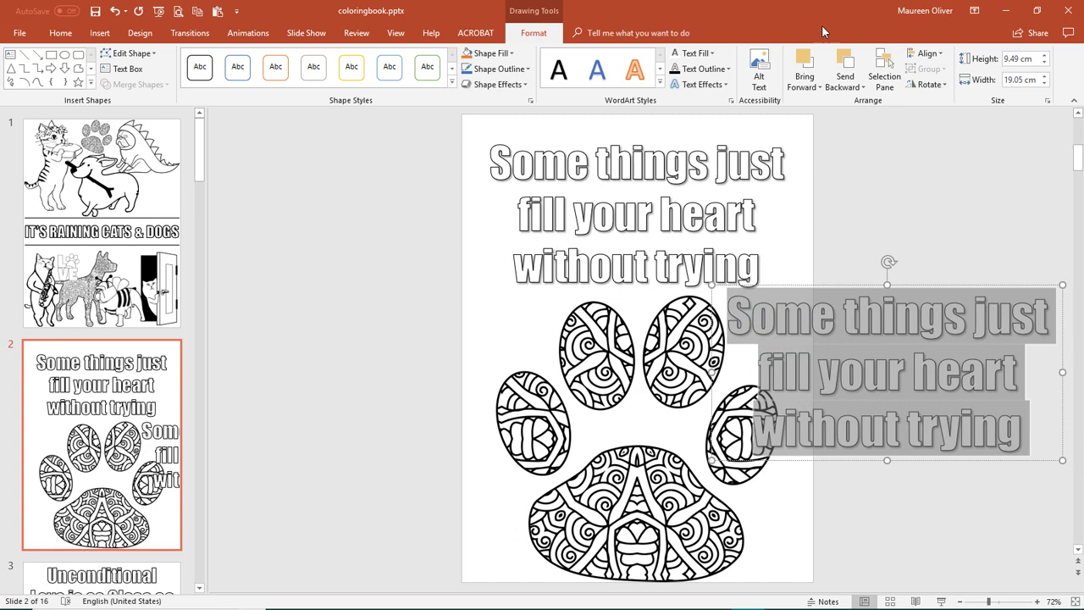
left_click(727, 86)
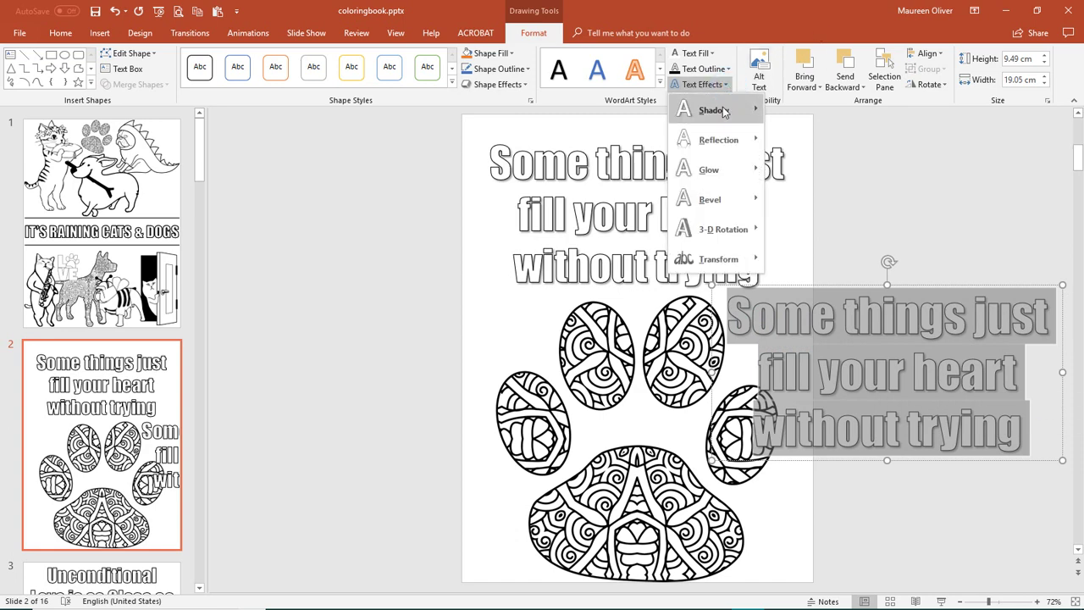
mouse_move(724, 112)
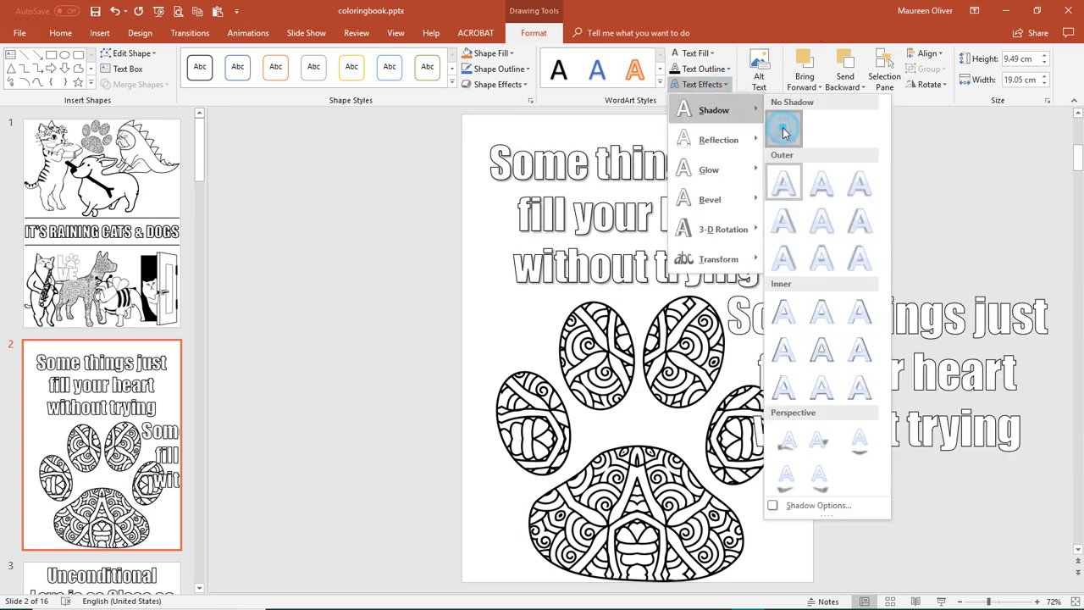
left_click(783, 128)
left_click(967, 225)
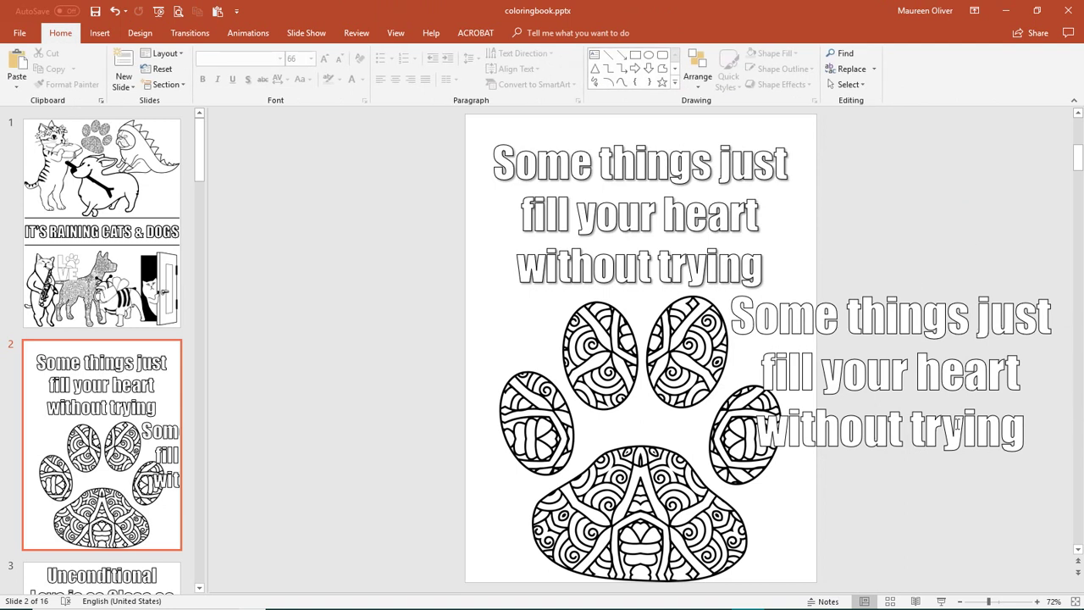